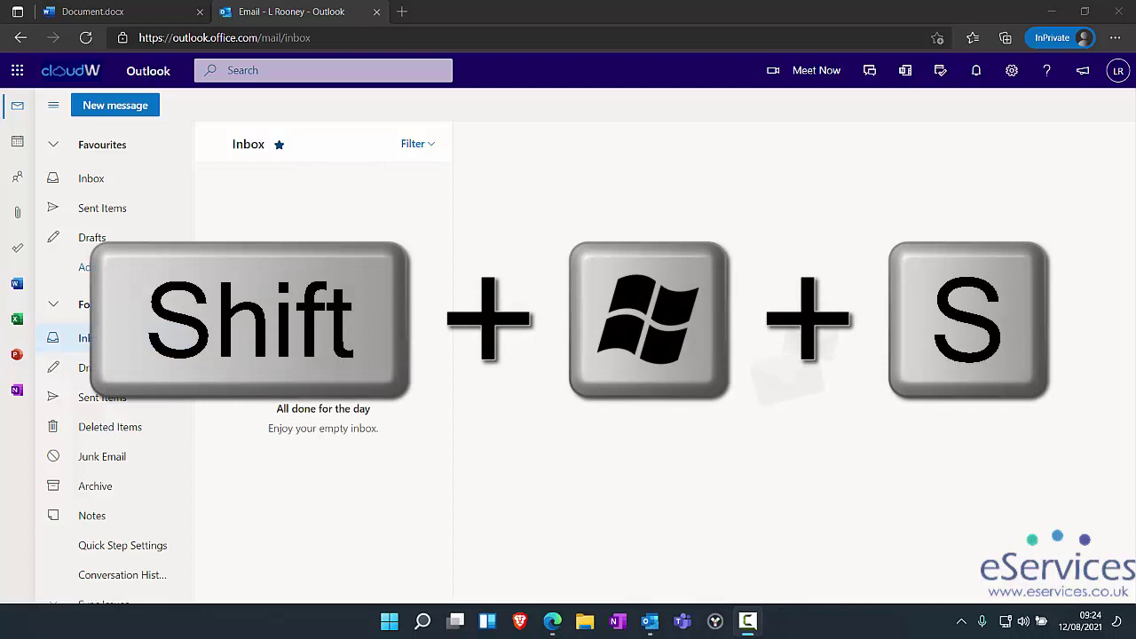
Take a full-screen snip of the Outlook inbox, retrying after cancelling the first overlay
key(shift+super+s)
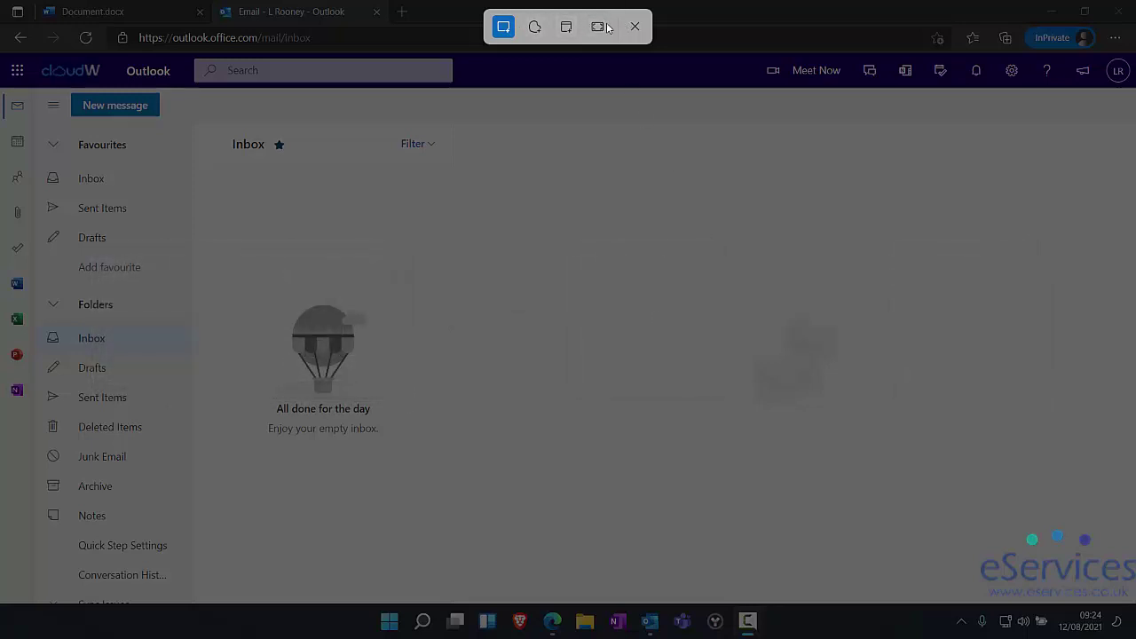
click(634, 27)
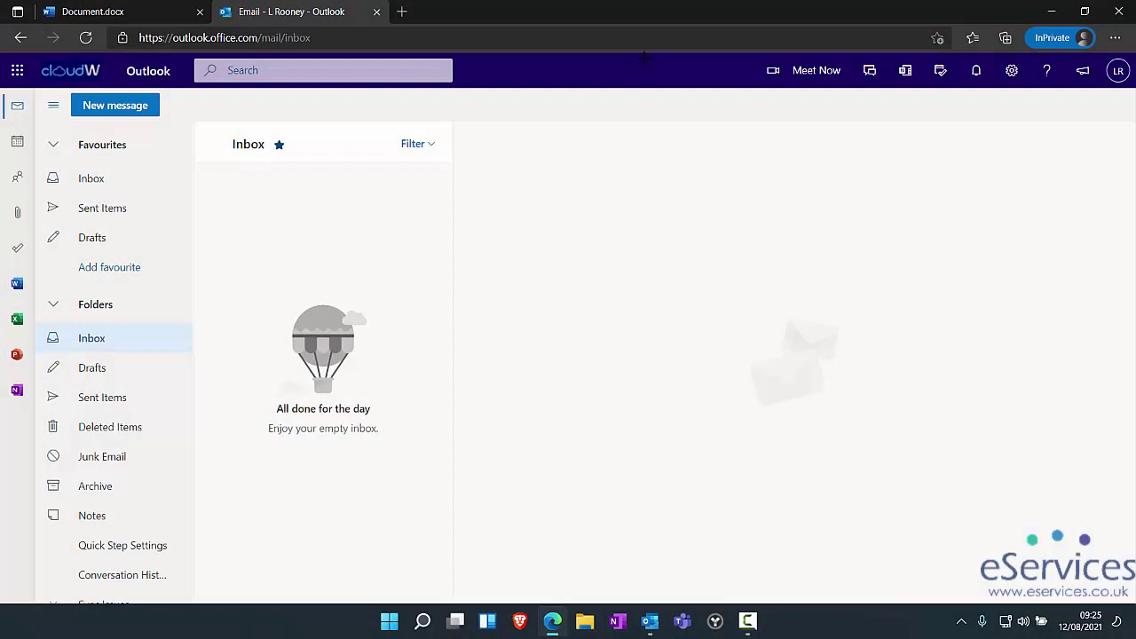
key(shift+super+s)
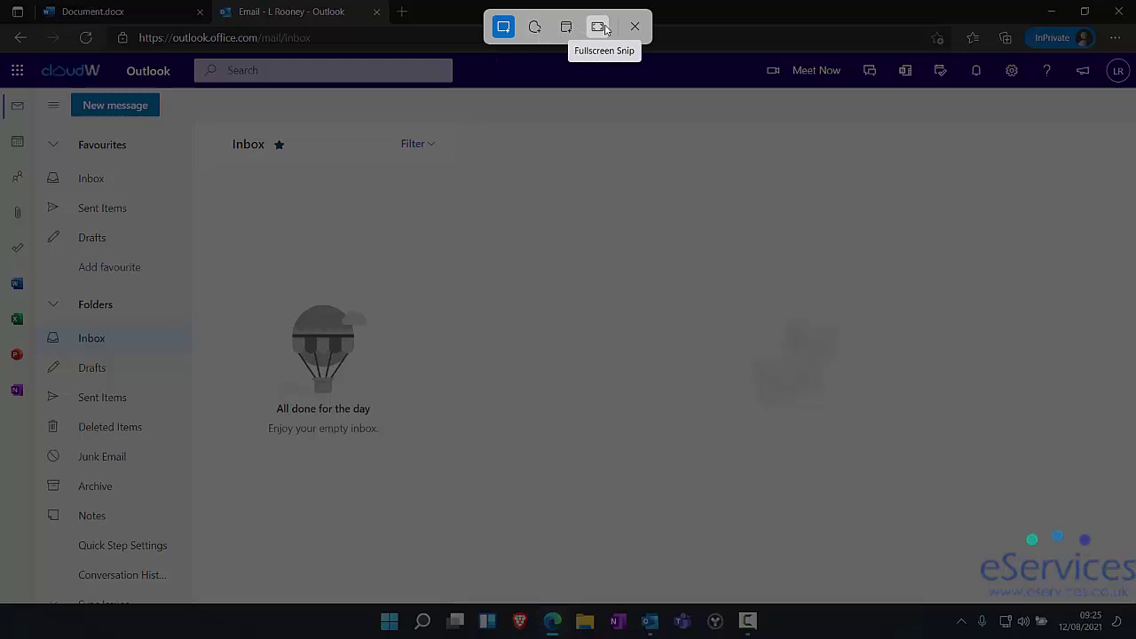
click(600, 28)
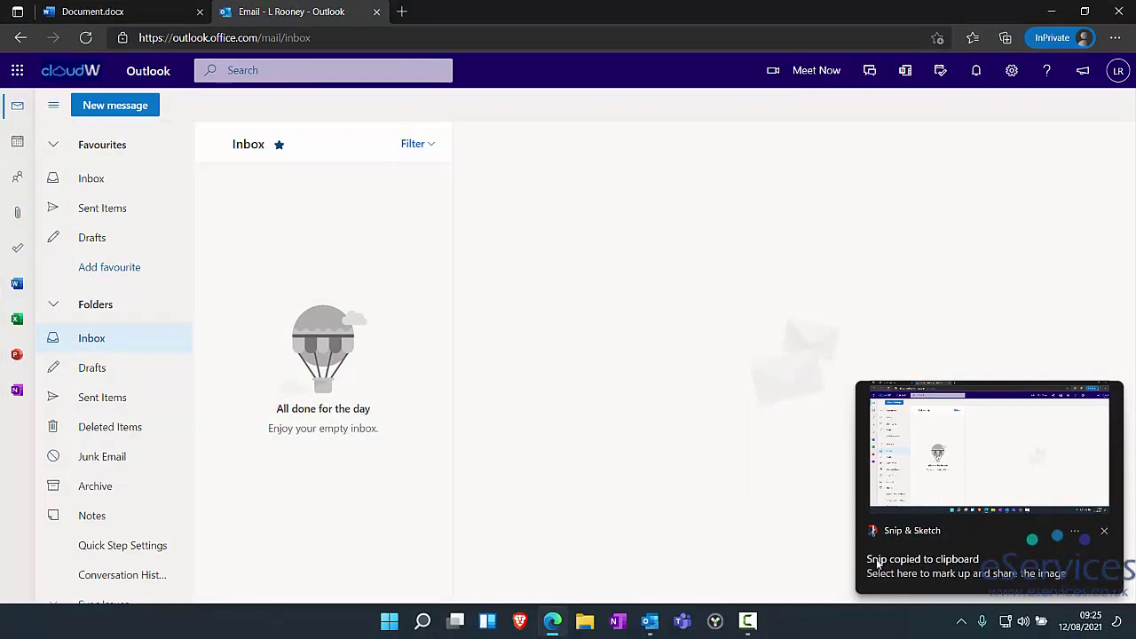
Paste the full-screen snip into Document.docx via the right-click Paste option
click(80, 12)
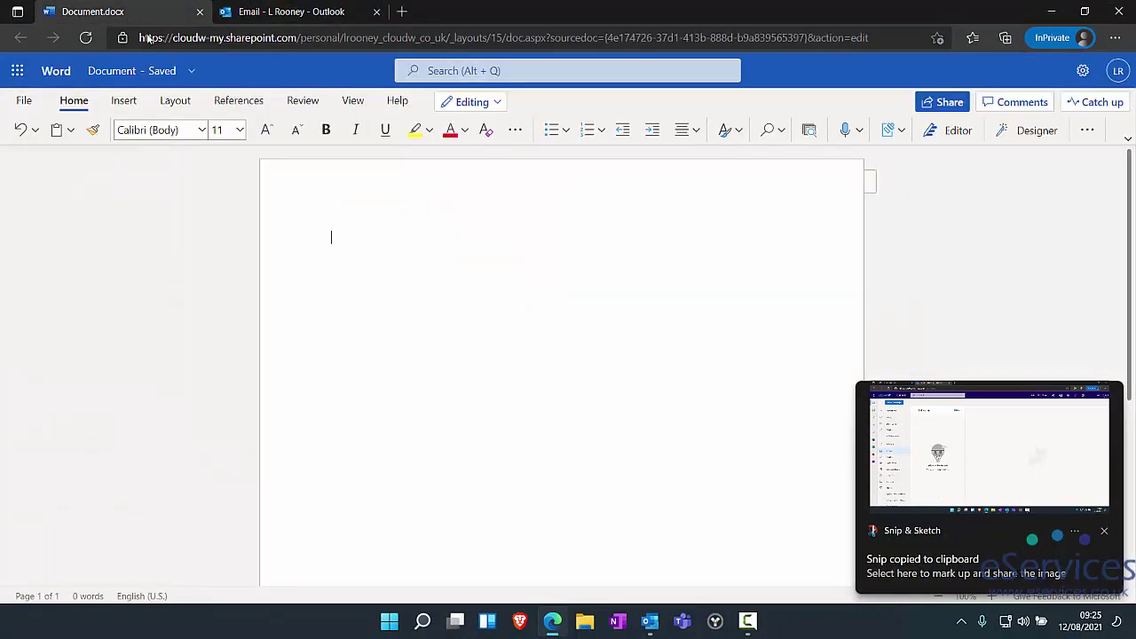
right_click(364, 240)
click(416, 338)
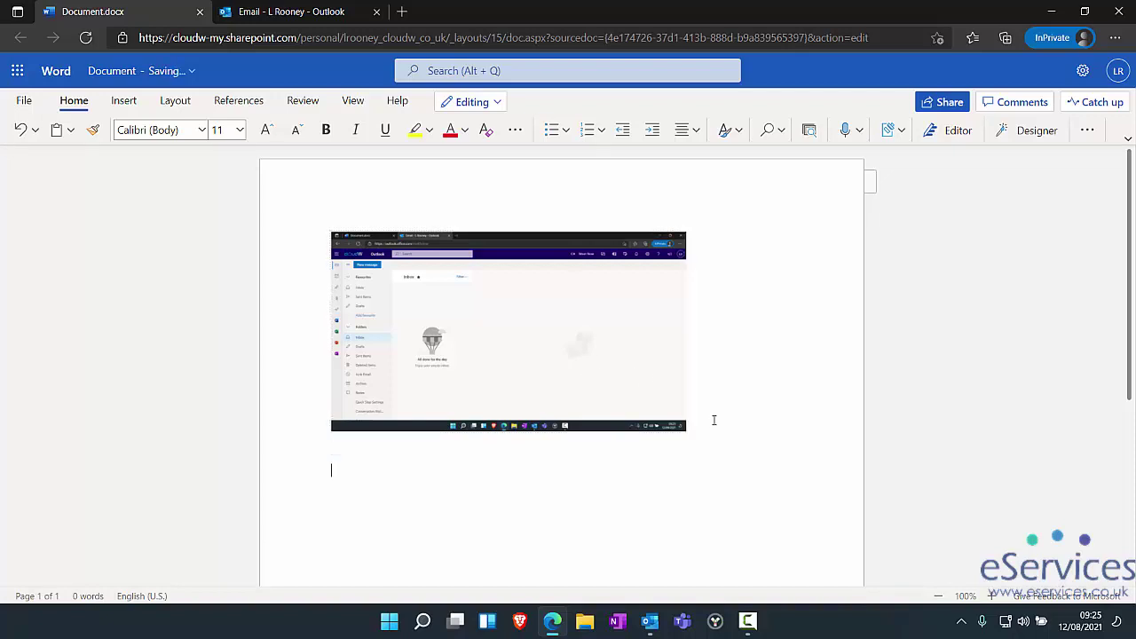
Back in Outlook, snip a rectangle around the Inbox and Filter header
key(ctrl+Tab)
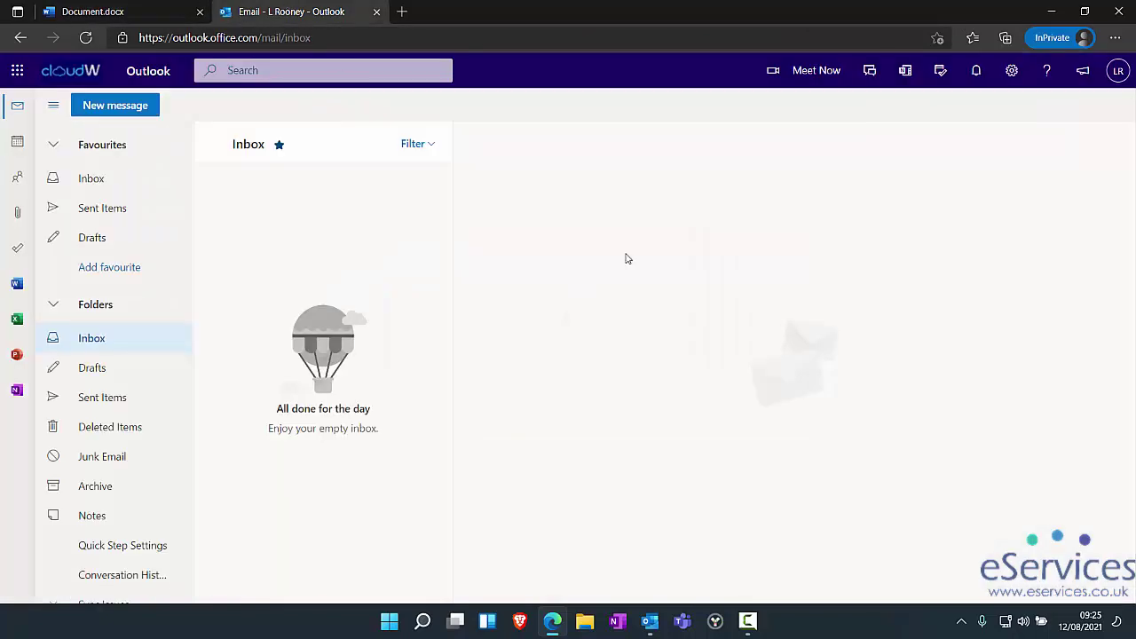
key(super+shift+s)
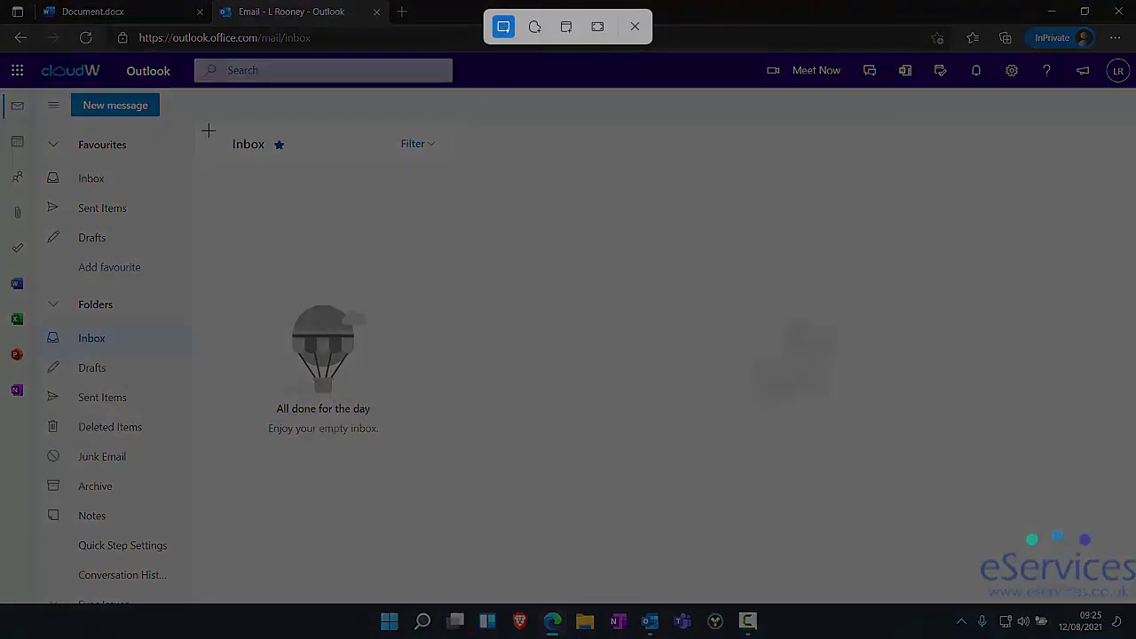
mouse_move(209, 131)
mouse_down()
mouse_move(414, 137)
mouse_move(446, 142)
mouse_move(448, 159)
mouse_up()
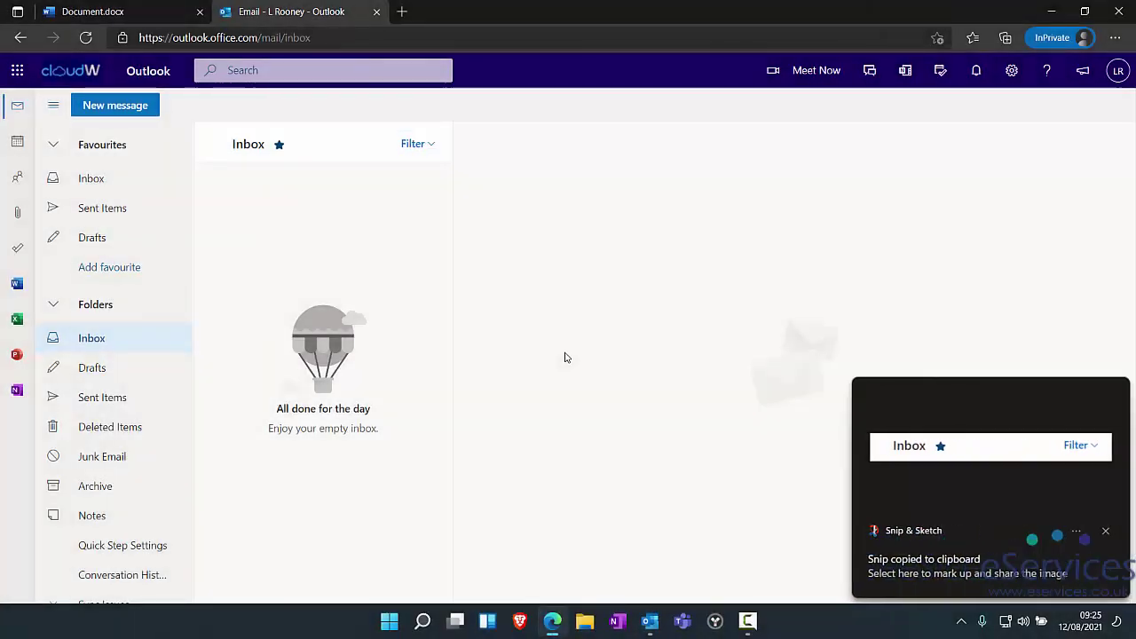
Paste the header snip below the screenshot in Document.docx and start a new line
click(133, 12)
key(ctrl+v)
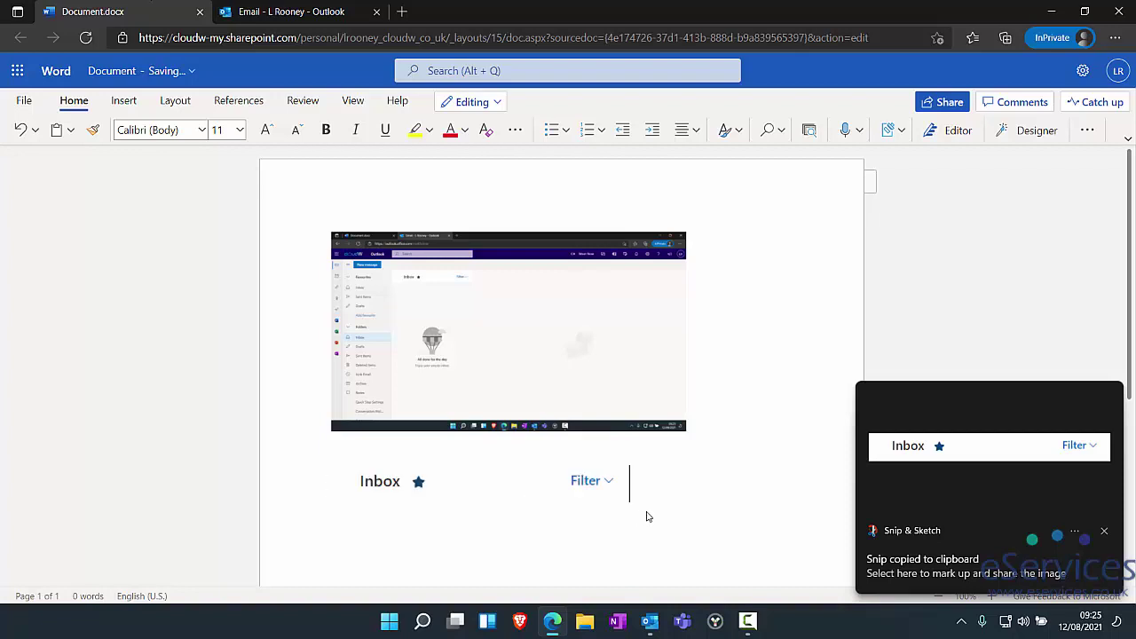
key(Return)
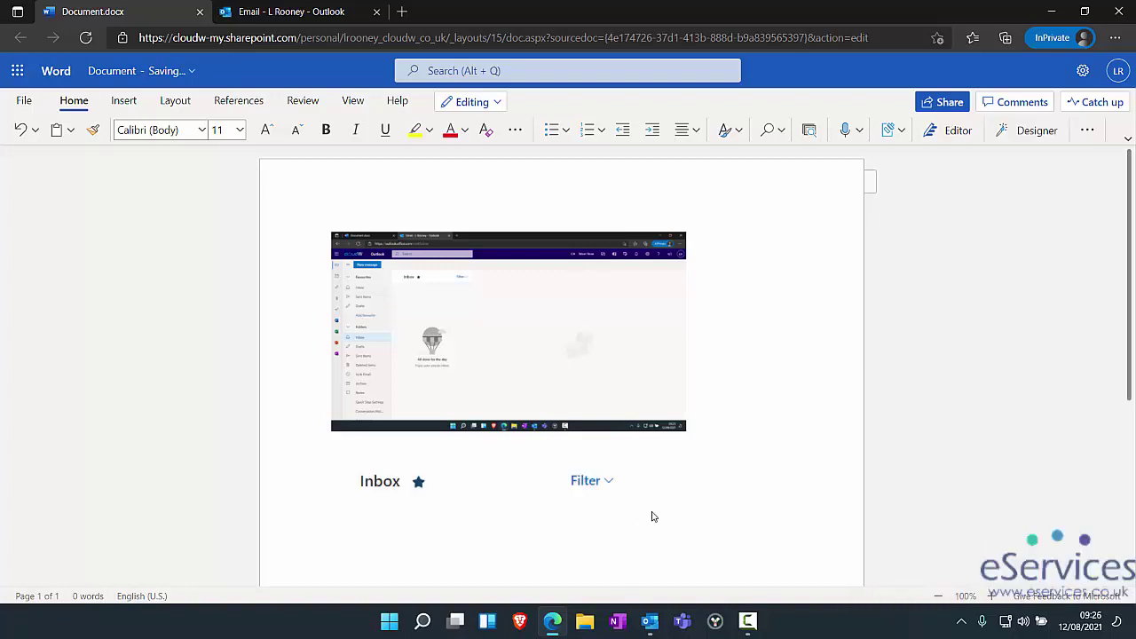
In Outlook, take a freeform snip traced around the empty-inbox balloon
click(260, 9)
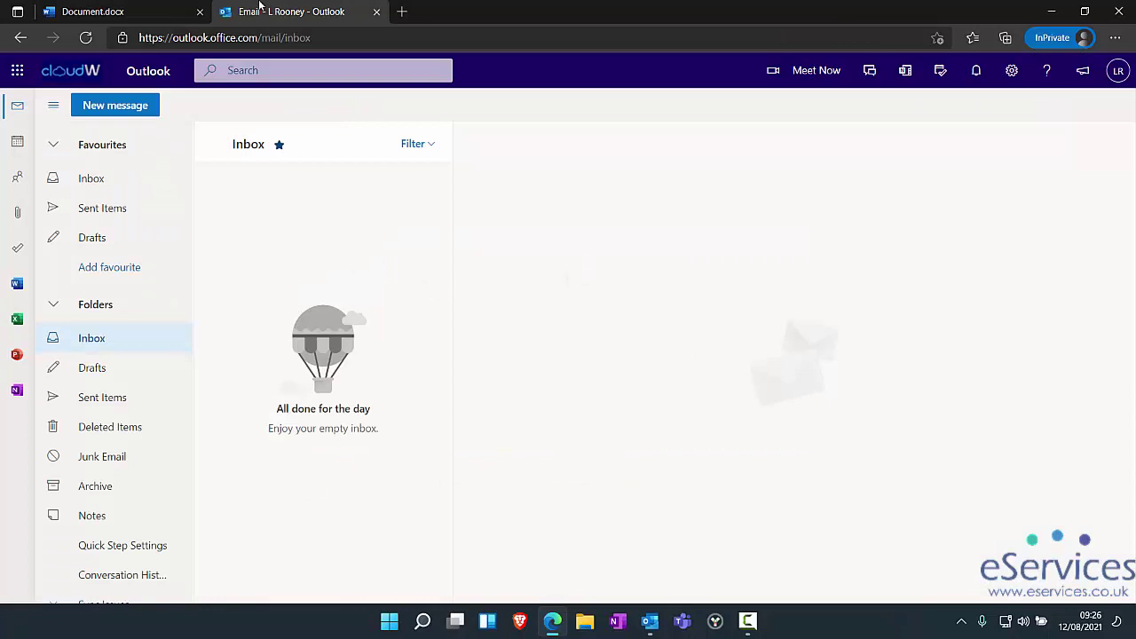
key(super+shift+s)
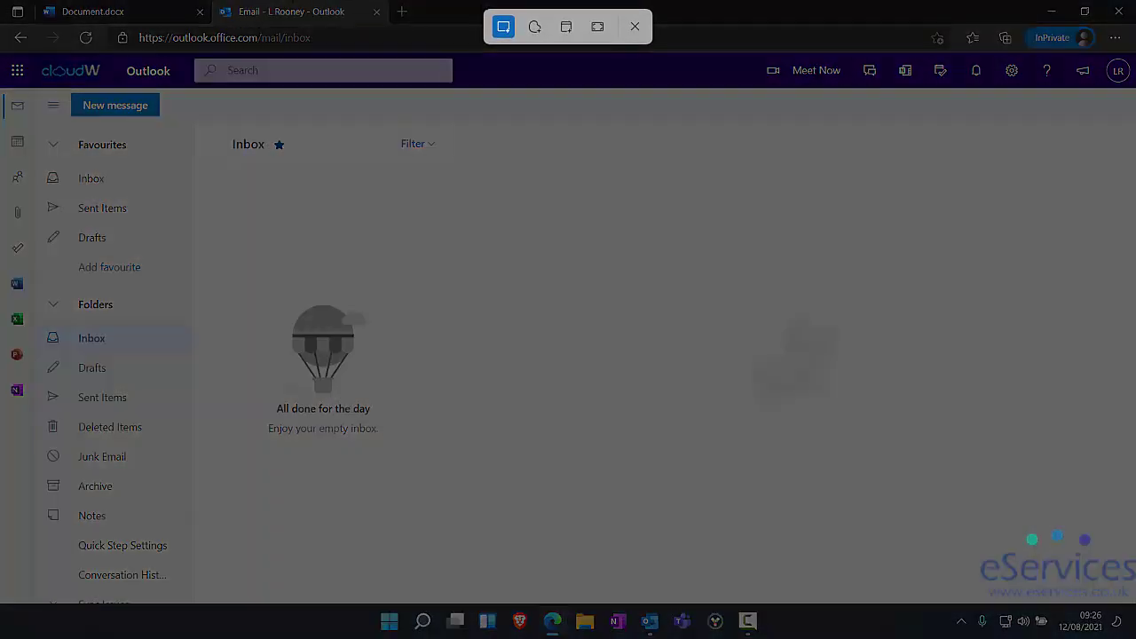
click(534, 27)
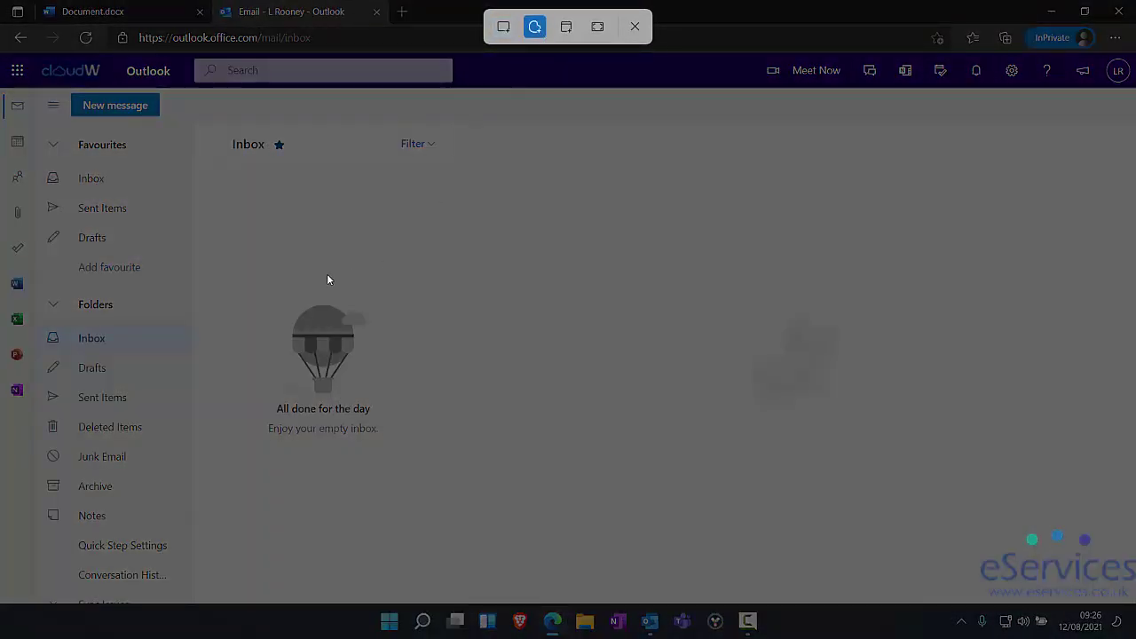
mouse_move(346, 201)
mouse_down()
mouse_move(625, 152)
mouse_move(859, 300)
mouse_move(474, 524)
mouse_move(274, 285)
mouse_move(374, 119)
mouse_move(409, 144)
mouse_move(484, 159)
mouse_up()
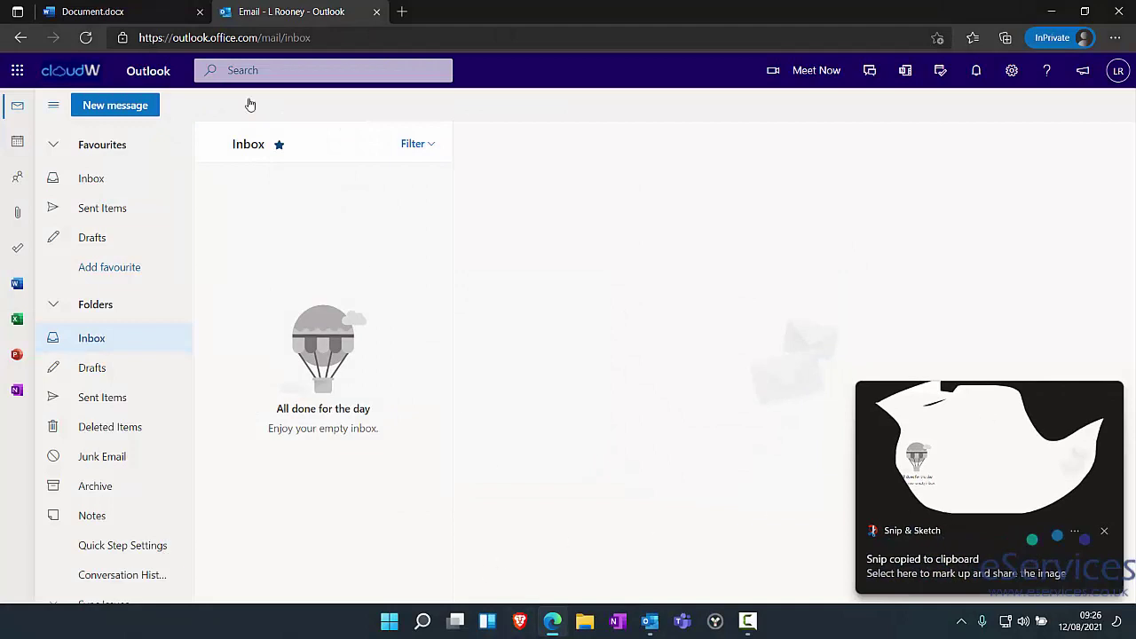
Paste the freeform snip under the header snip in Document.docx, then return to Outlook
click(97, 12)
key(ctrl+v)
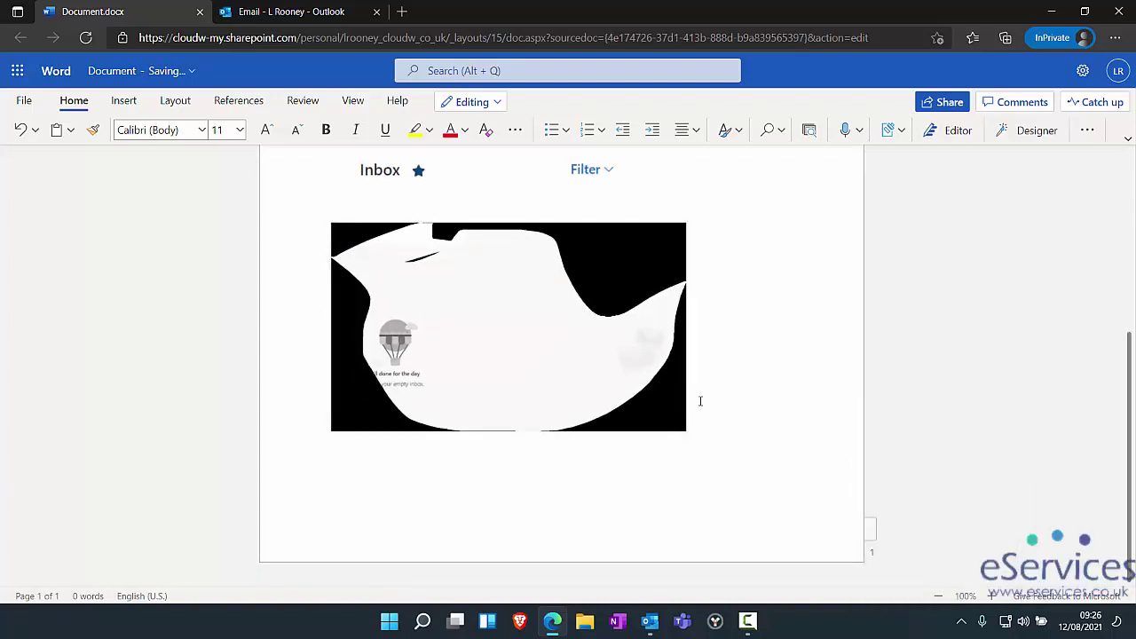
click(335, 13)
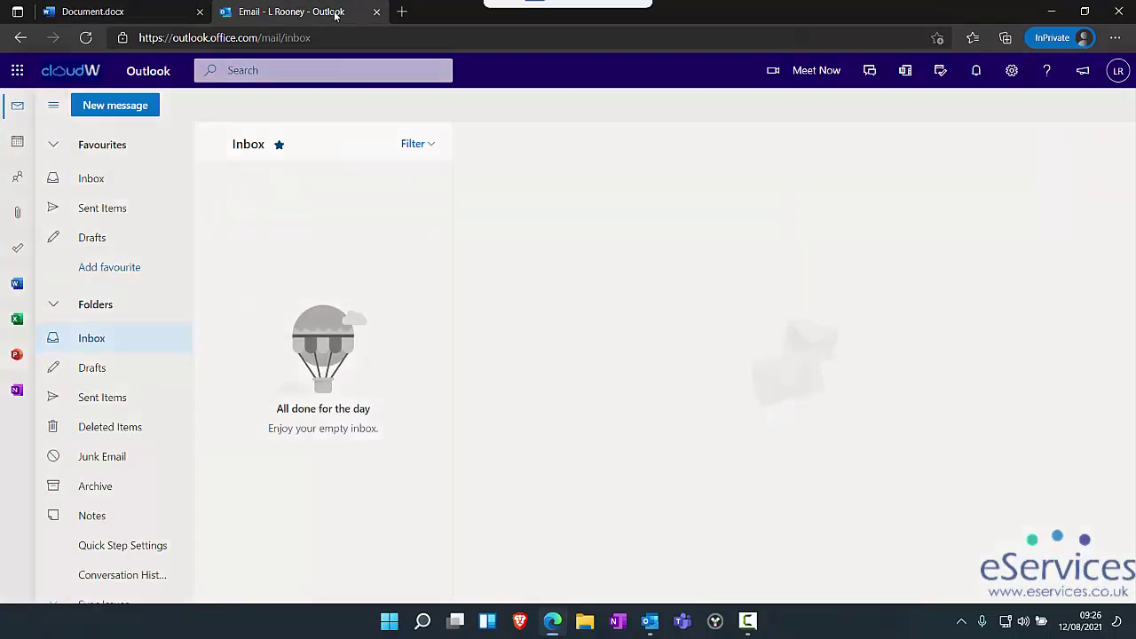
Take a Window Snip of the Outlook browser window
key(super+shift+s)
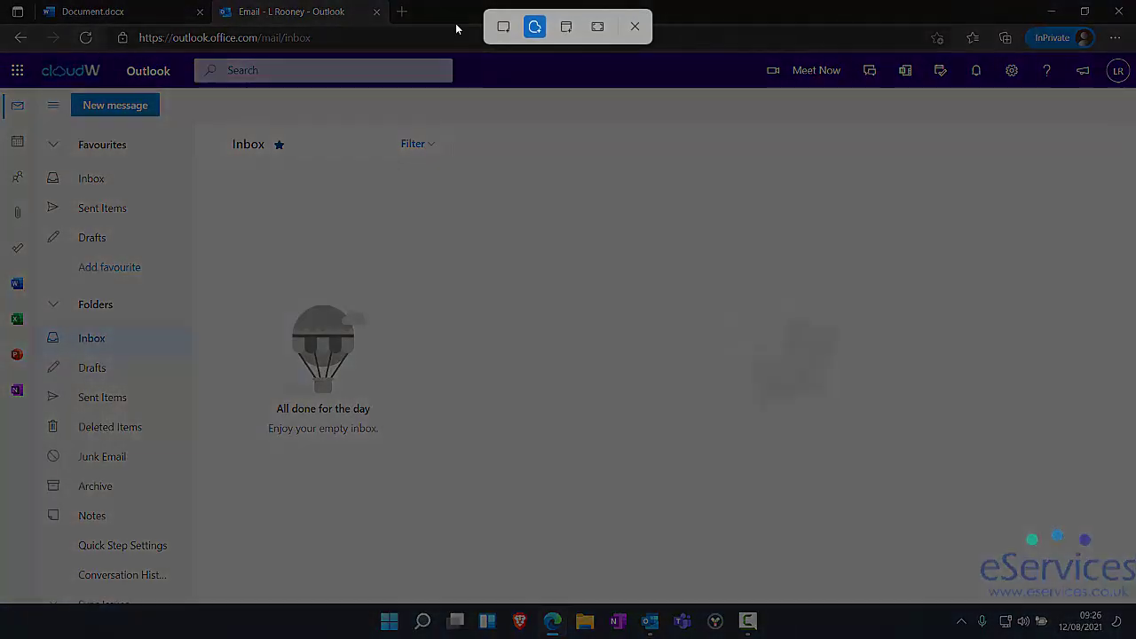
click(565, 27)
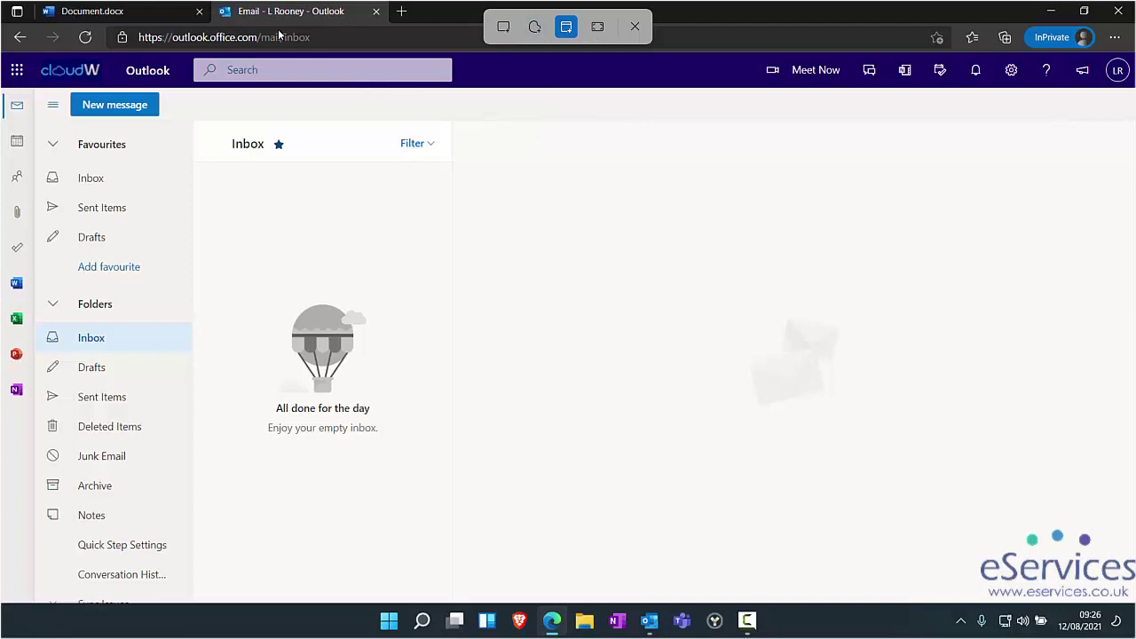
click(428, 13)
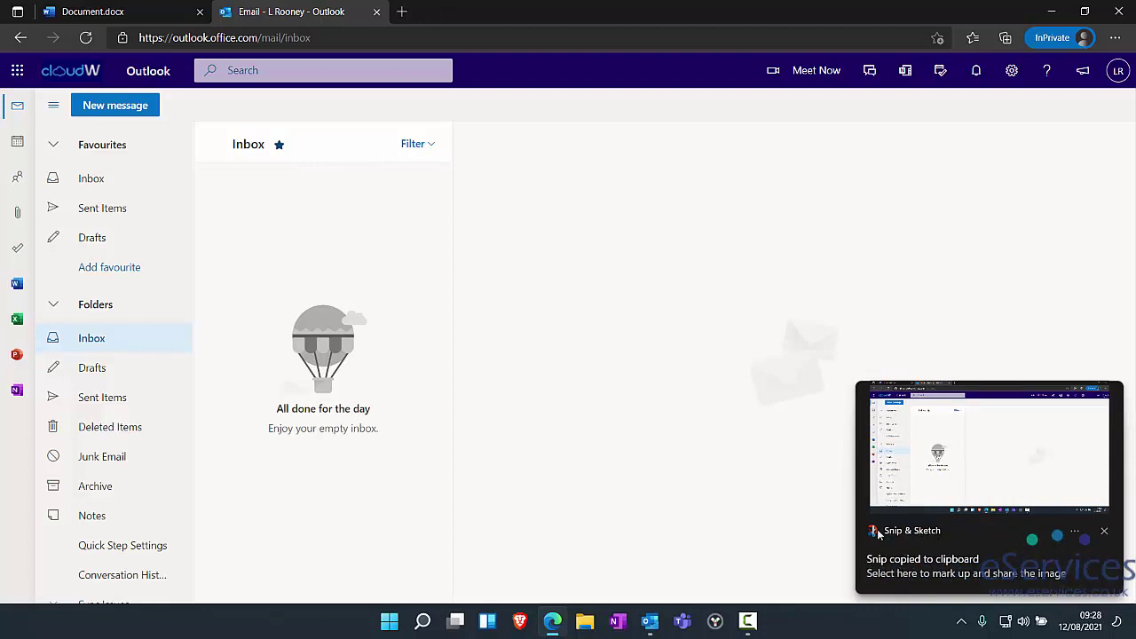
Open the window snip and draw a yellow highlighter stroke under Inbox and a red pen zigzag
click(991, 460)
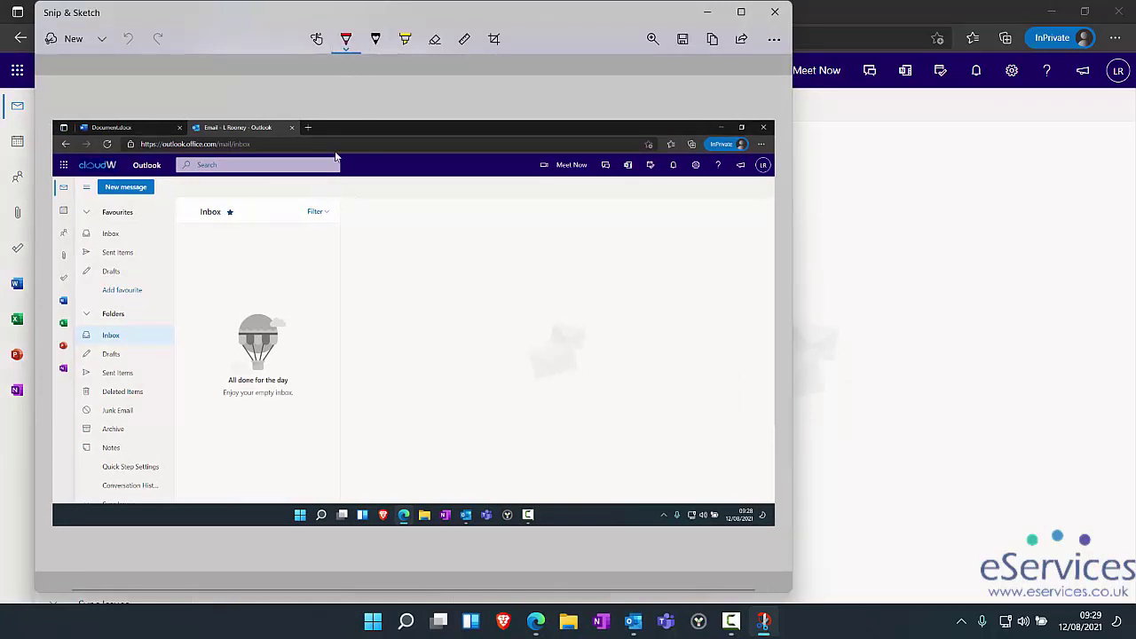
click(405, 39)
mouse_move(225, 226)
mouse_down()
mouse_move(344, 227)
mouse_move(276, 274)
mouse_move(322, 311)
mouse_up()
click(347, 39)
drag(502, 206, 519, 356)
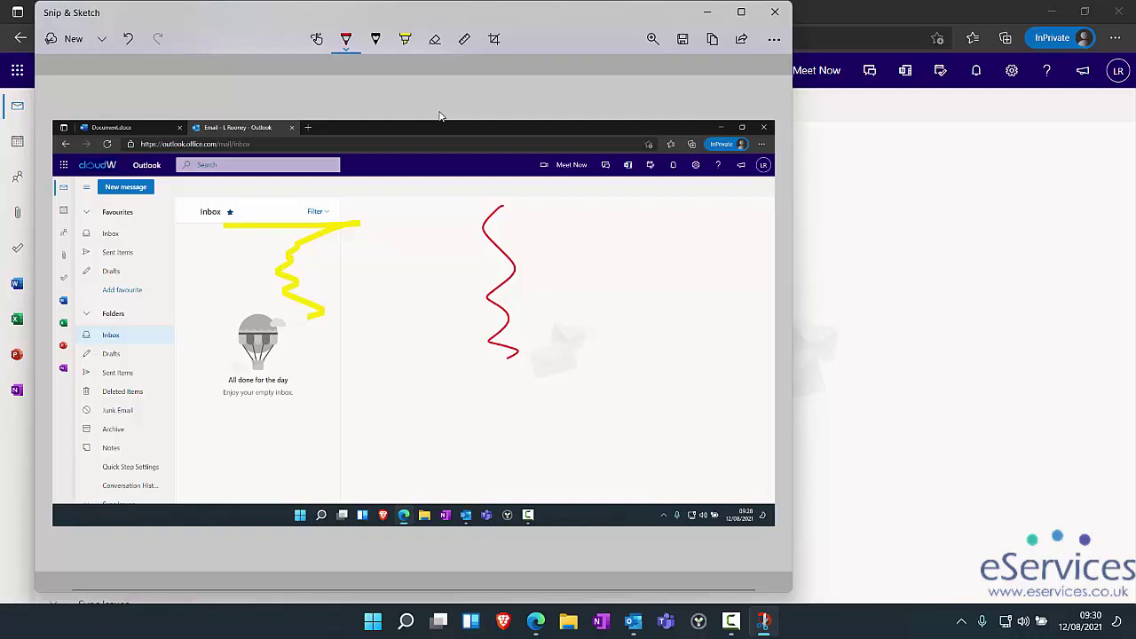
Lay the ruler across the snip, nudge it upward, and try a crop before cancelling it
click(464, 38)
drag(536, 330, 519, 321)
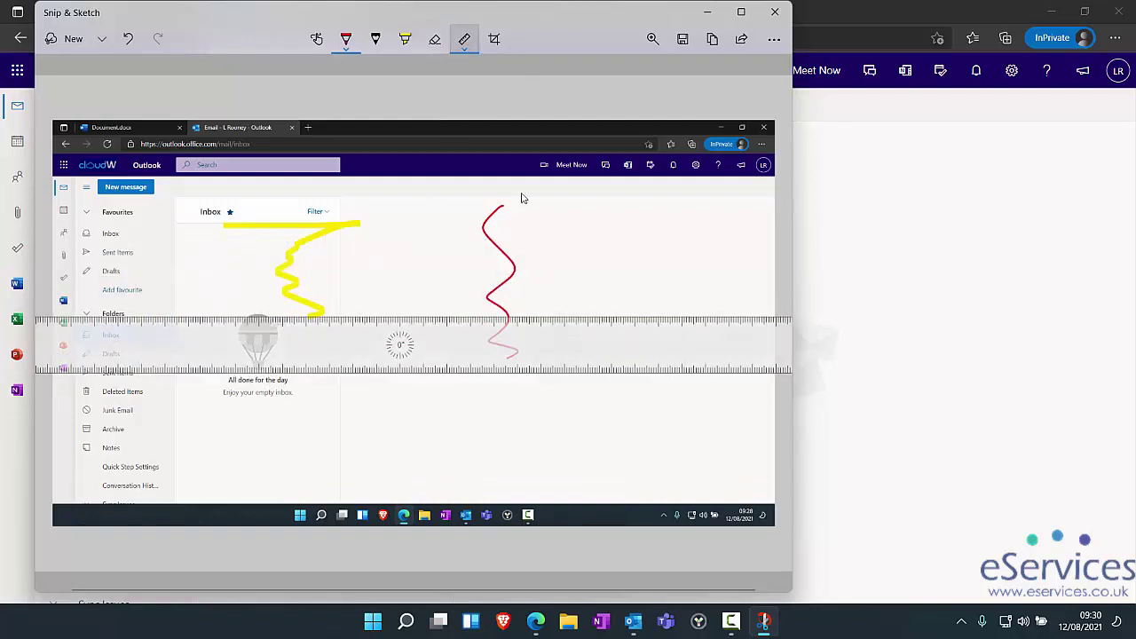
click(494, 38)
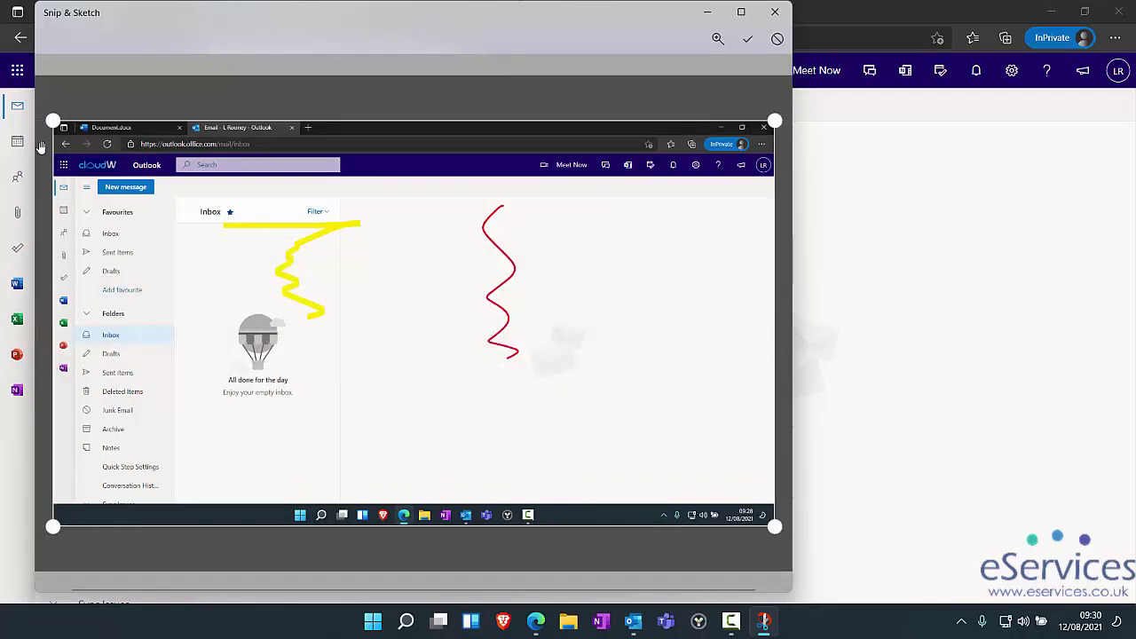
drag(53, 120, 304, 308)
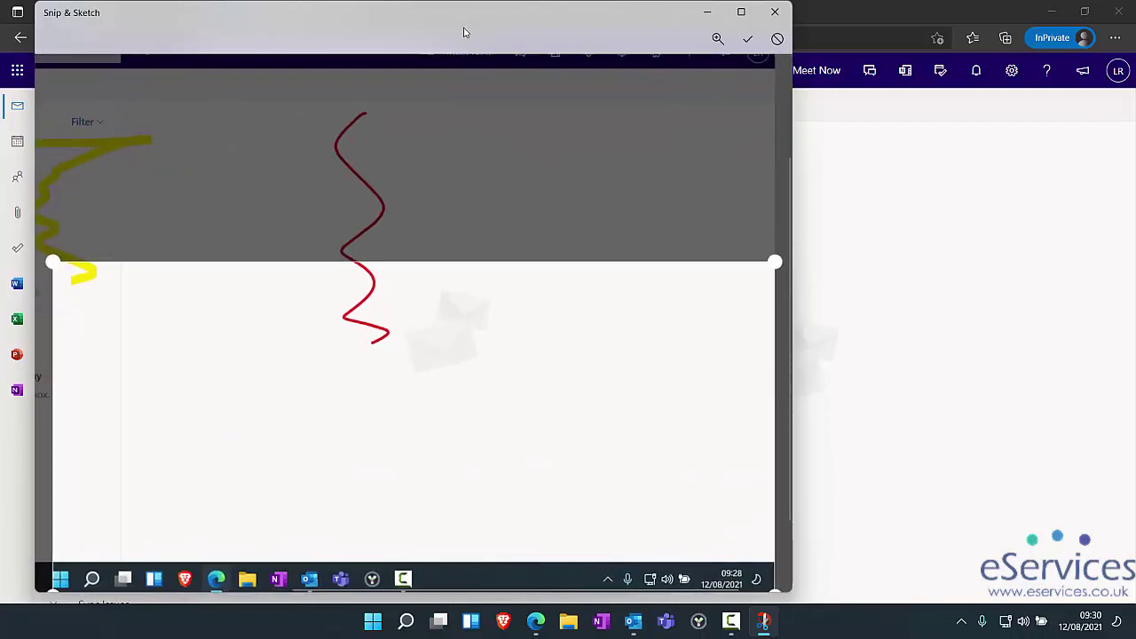
click(776, 40)
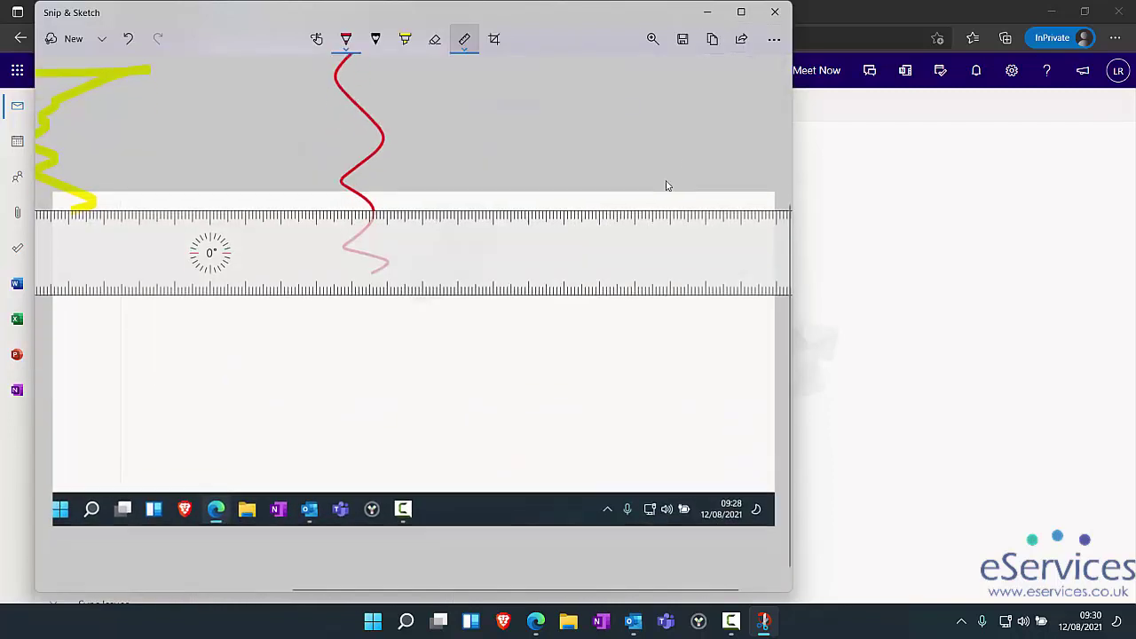
Open and dismiss the Share options, then show the delayed-snip timing options
click(742, 39)
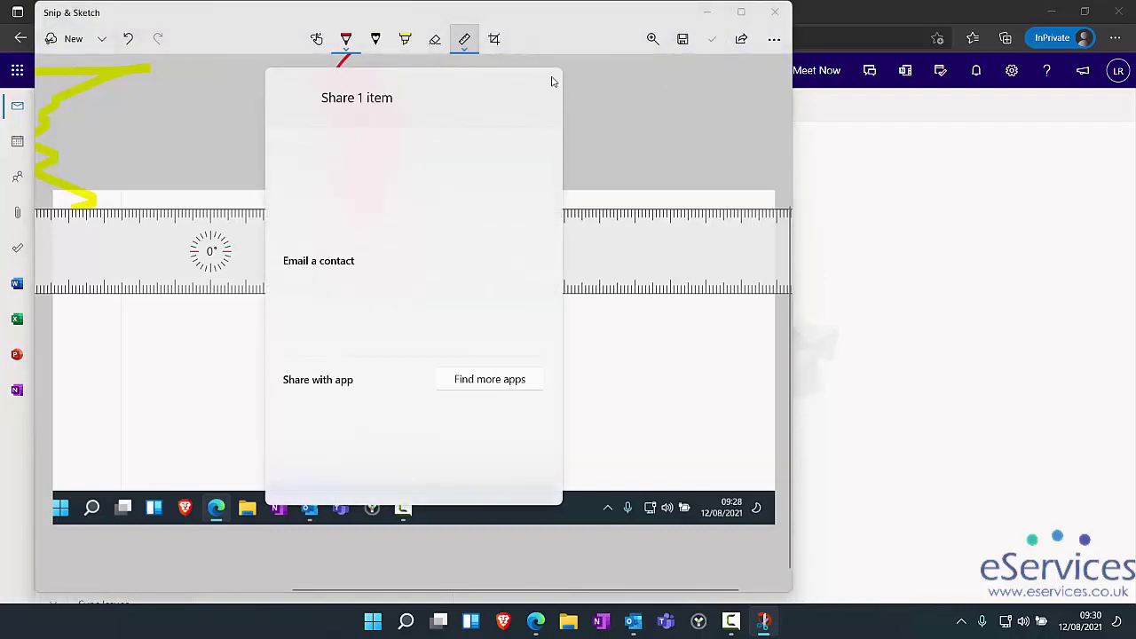
key(Escape)
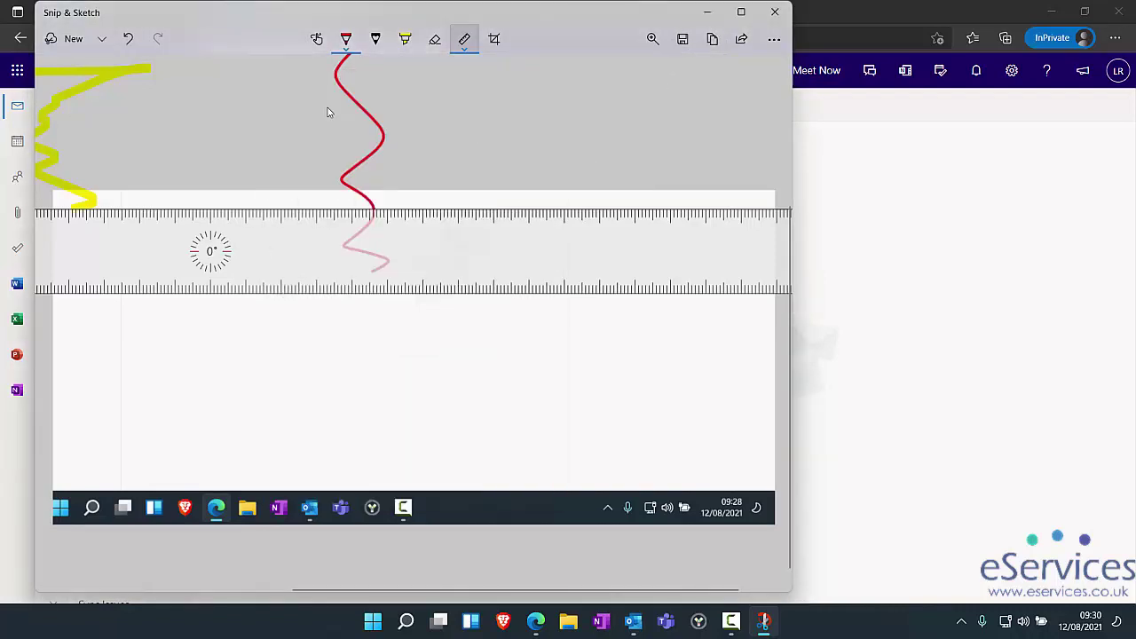
click(103, 39)
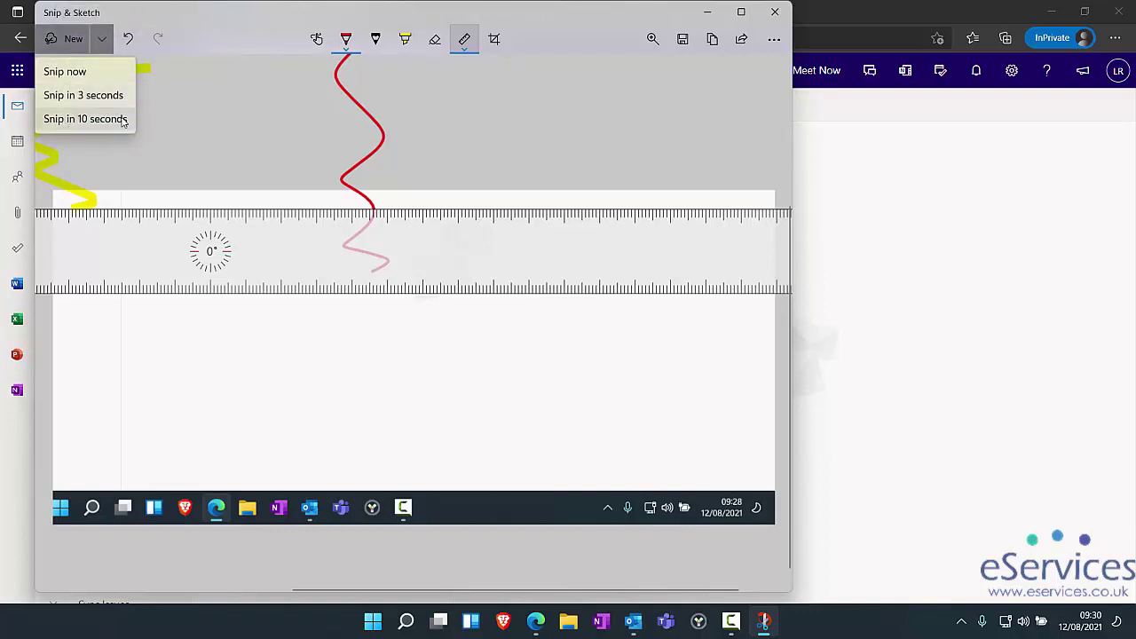
Close the delayed-snip options without snipping and open the Windows Start menu
click(233, 130)
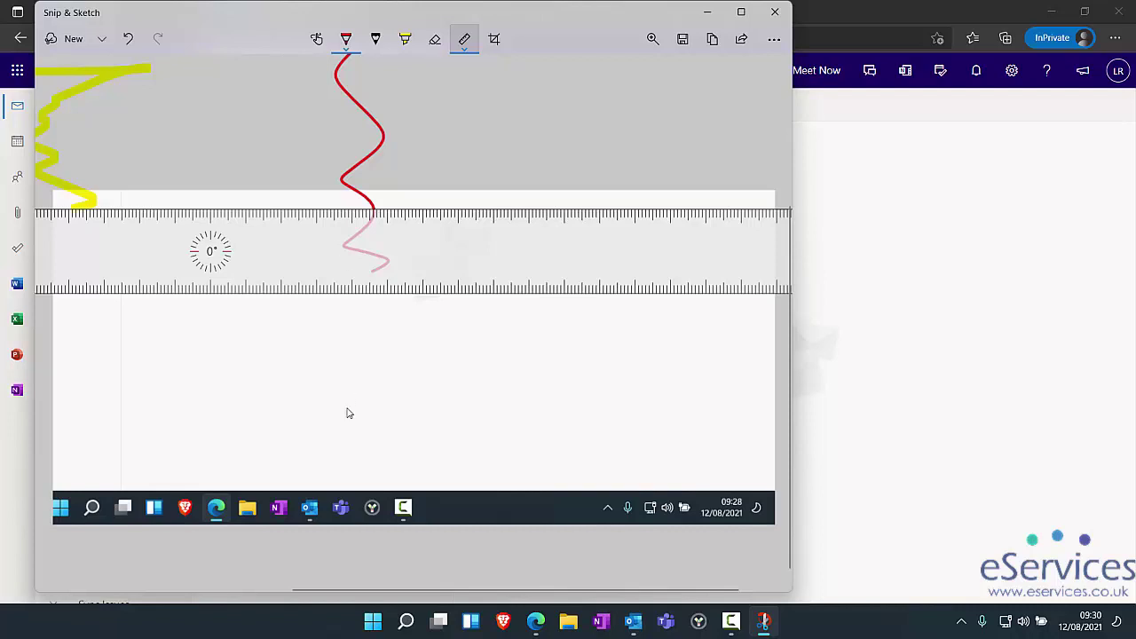
click(373, 624)
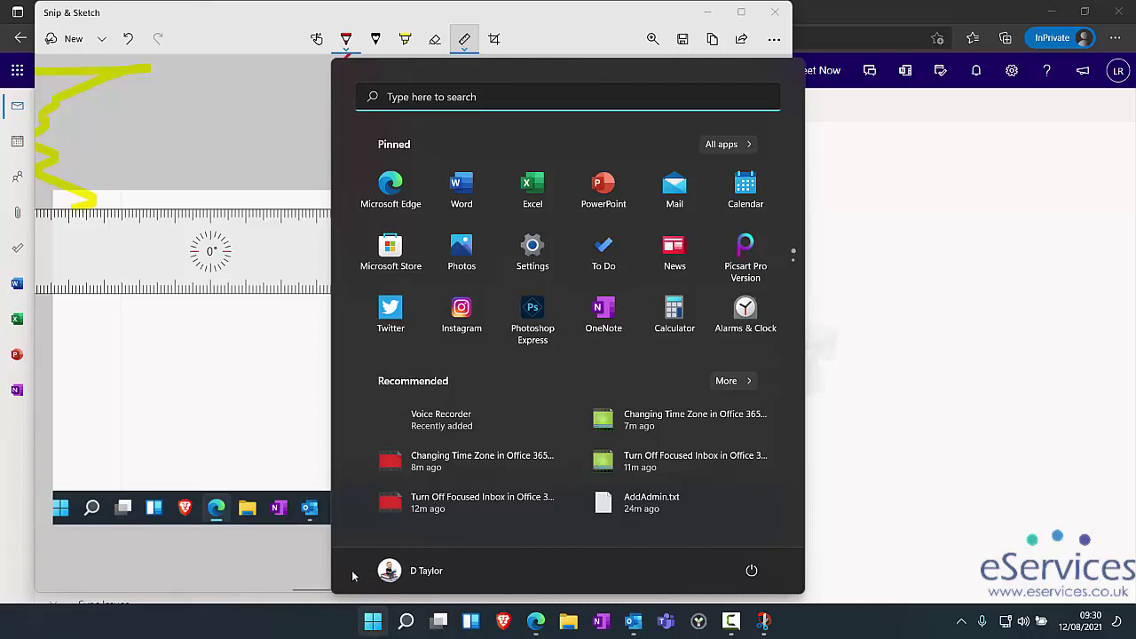
Launch Snip & Sketch by searching 'snip', check its timing options, then close both Snip & Sketch windows
text(snip)
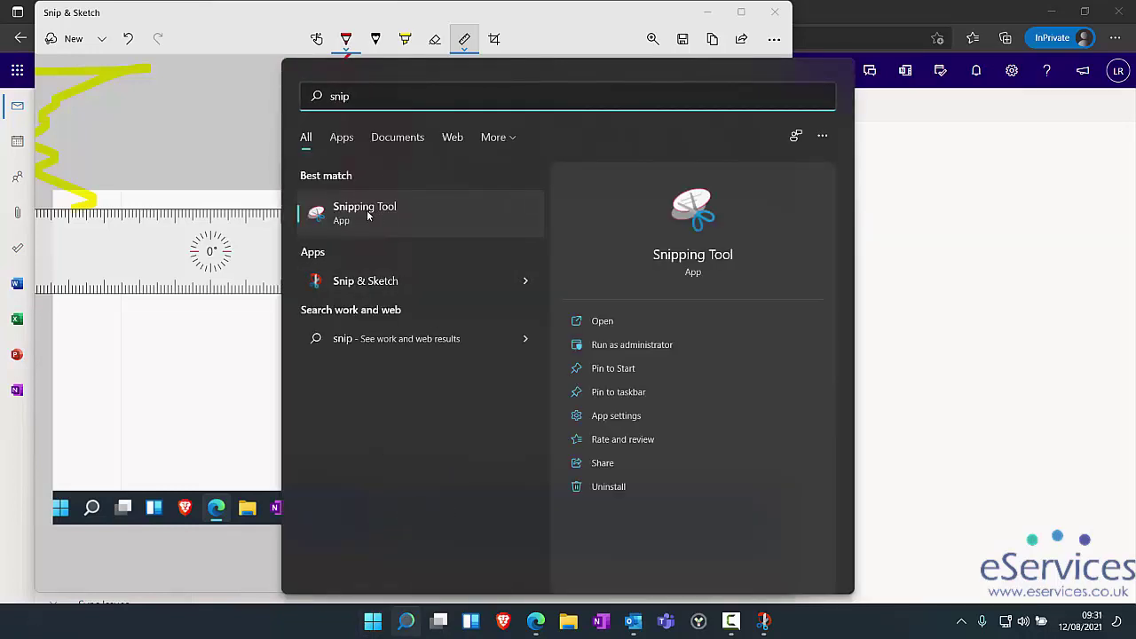
click(370, 281)
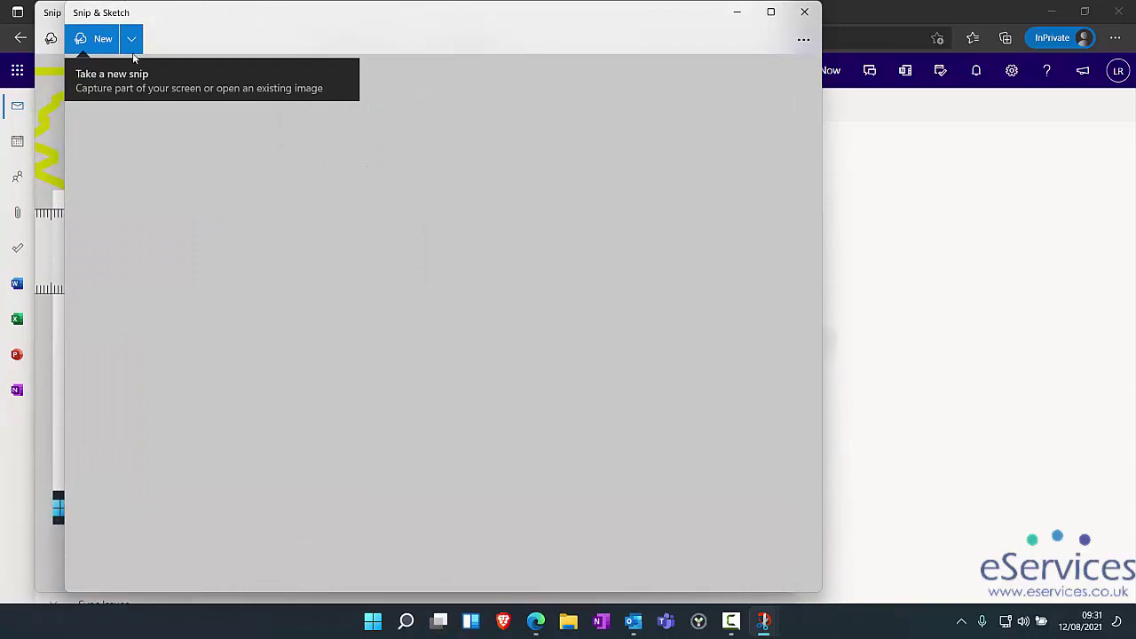
click(126, 38)
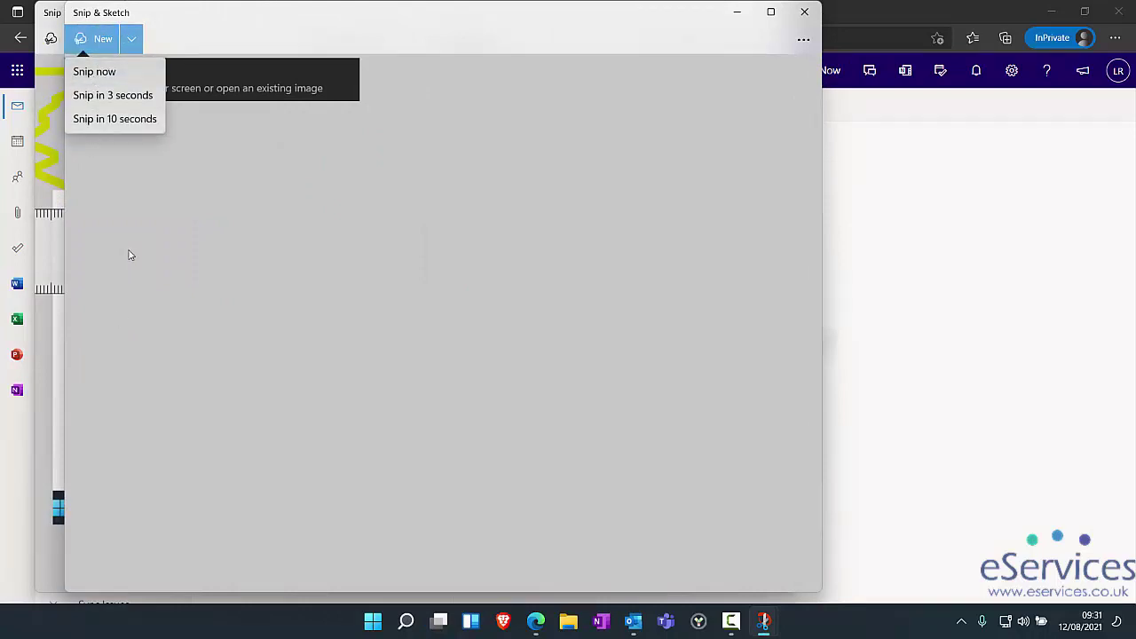
click(216, 227)
click(804, 11)
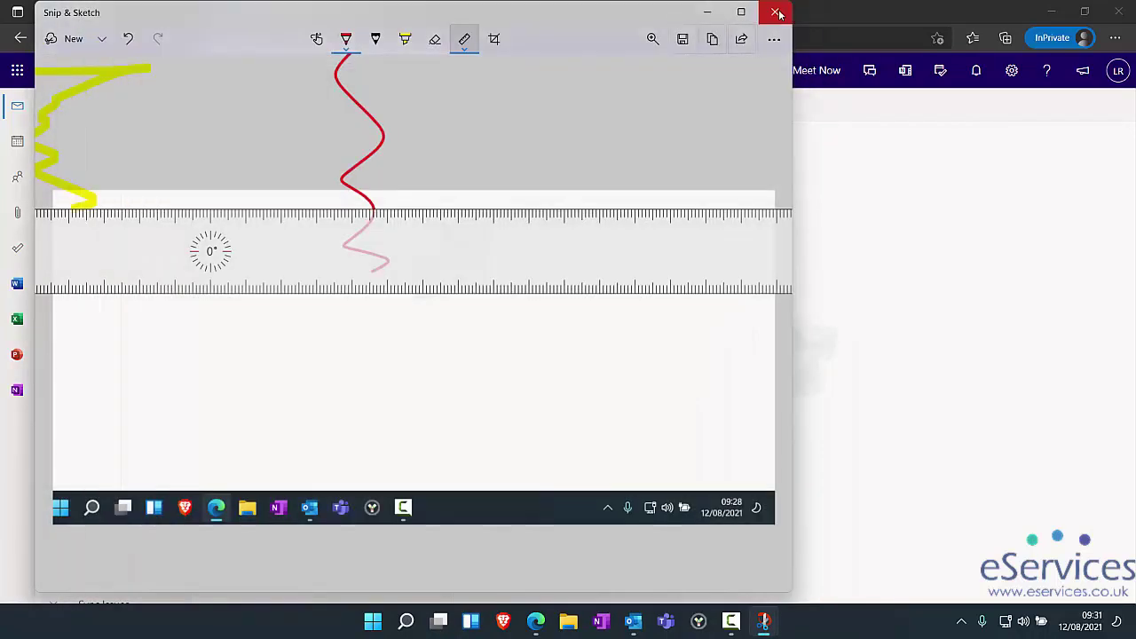
click(778, 9)
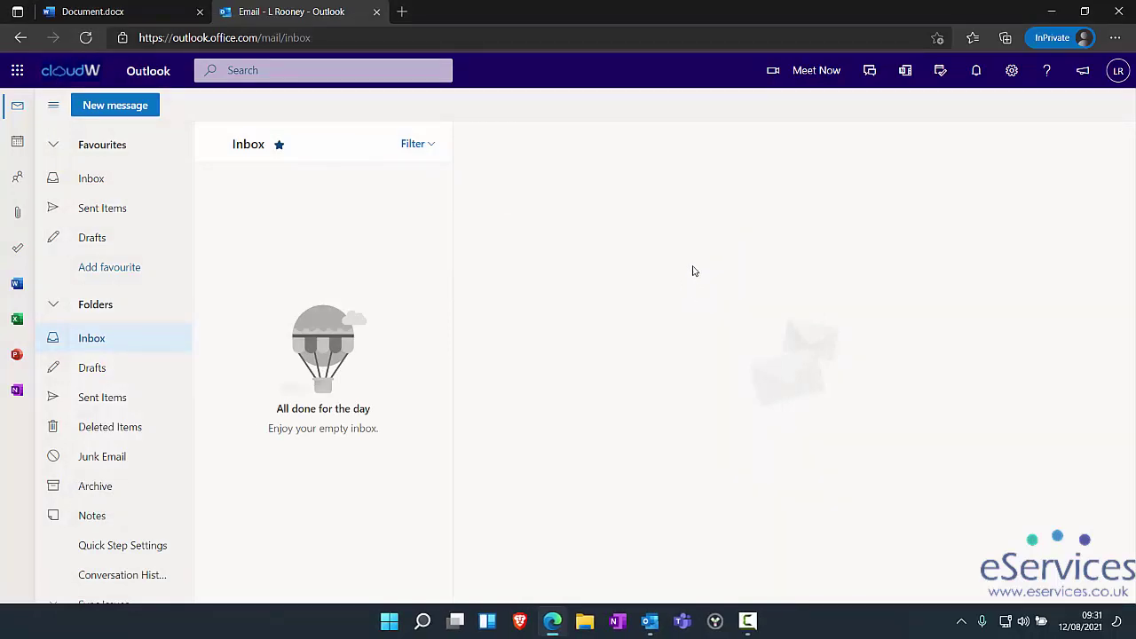
Take a rectangular snip of the Inbox heading and Filter area and open it for markup
key(super+shift+s)
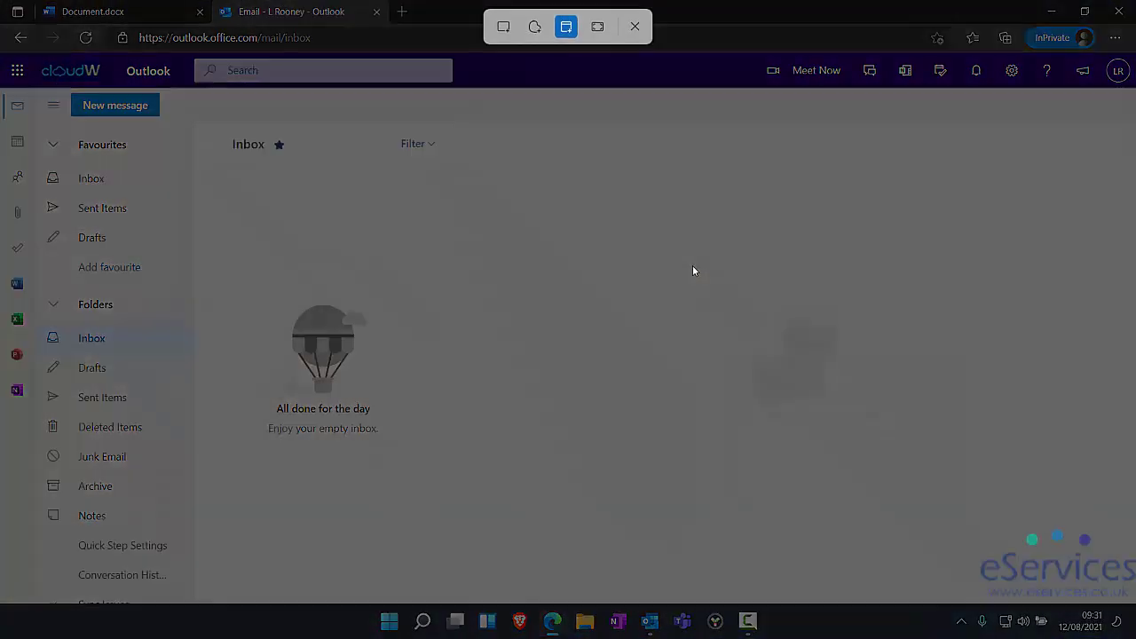
click(495, 29)
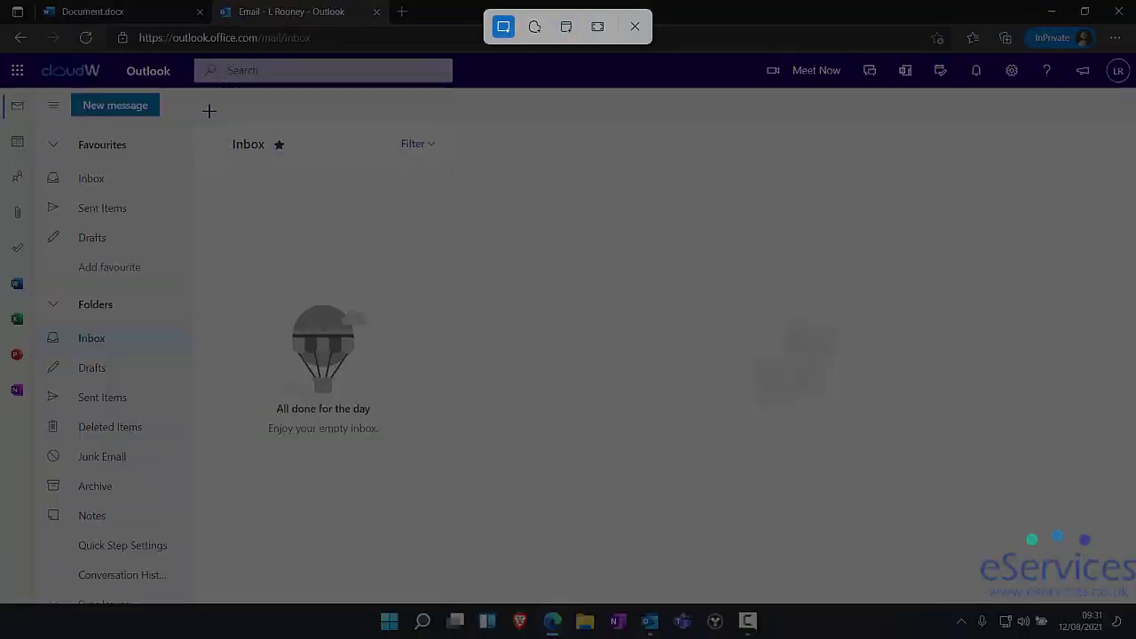
drag(211, 112, 530, 250)
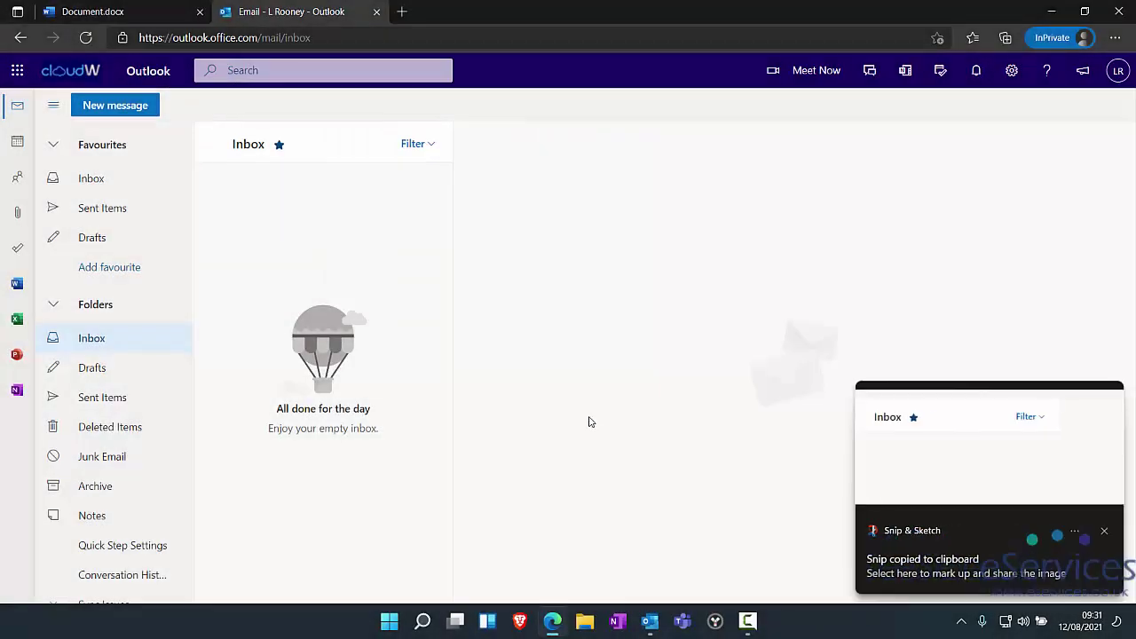
click(896, 534)
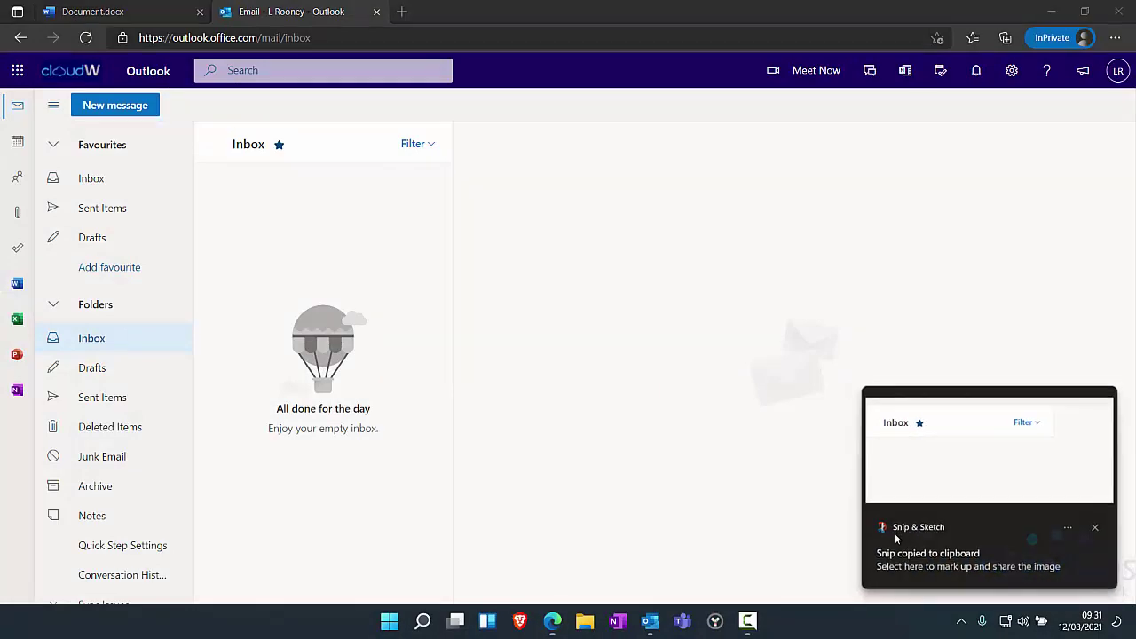